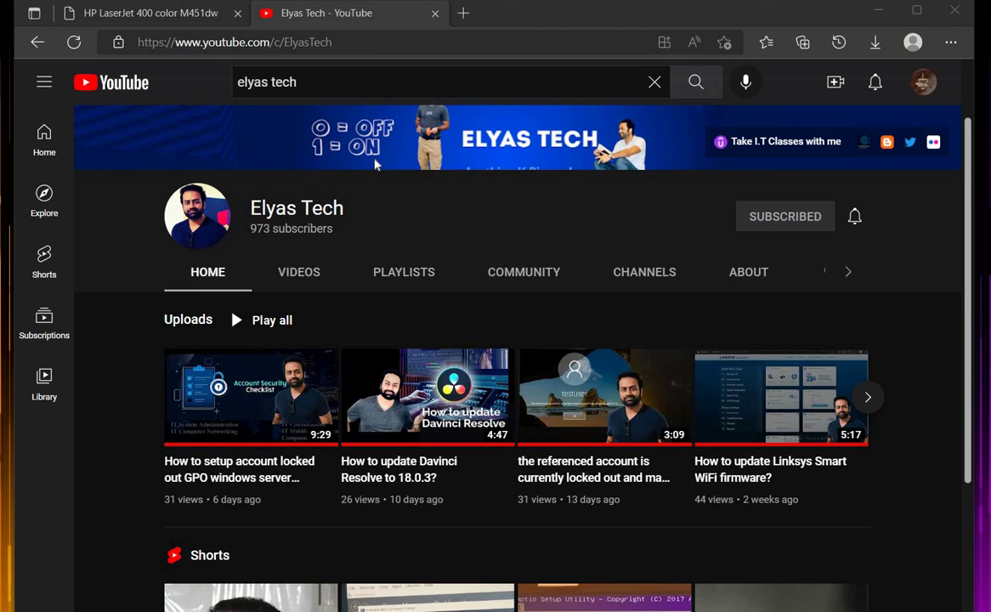
- Switch to the HP LaserJet 400 color M451dw tab to view its Device Status page
click(138, 15)
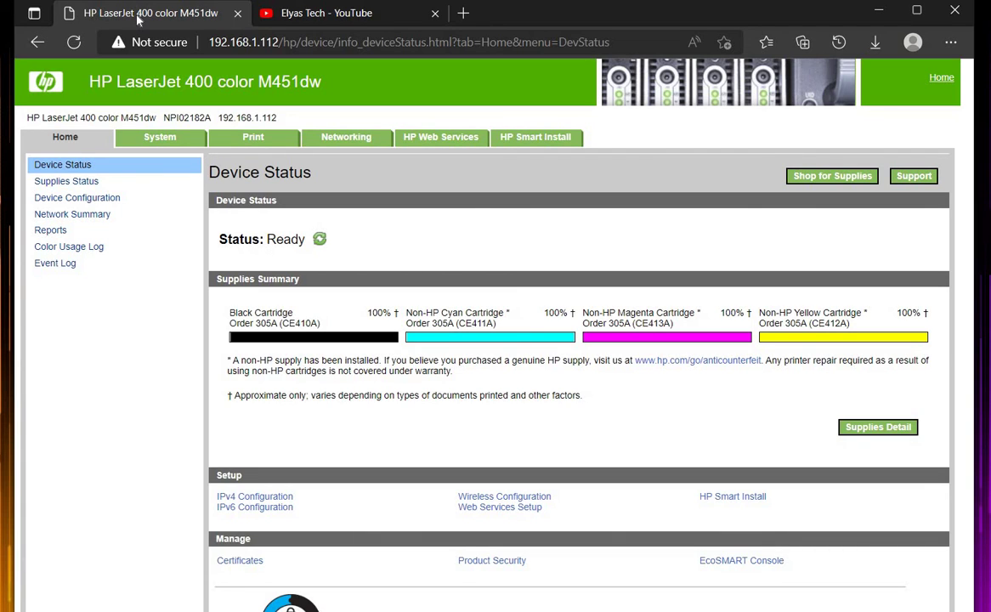
- From the Run prompt, open cmd and run 'ping 192.168.1.112 -t'
key(super+r)
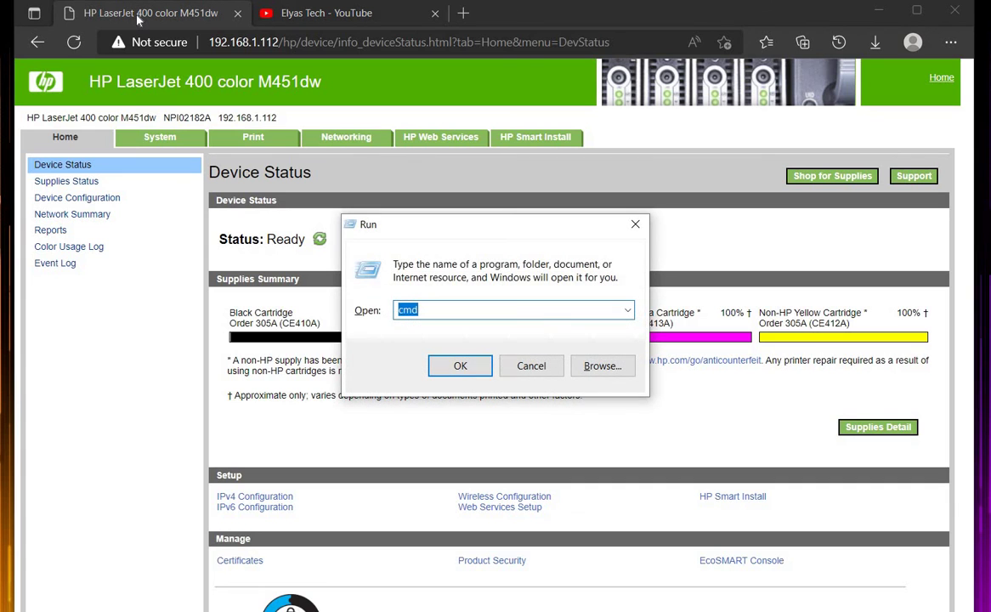
key(Return)
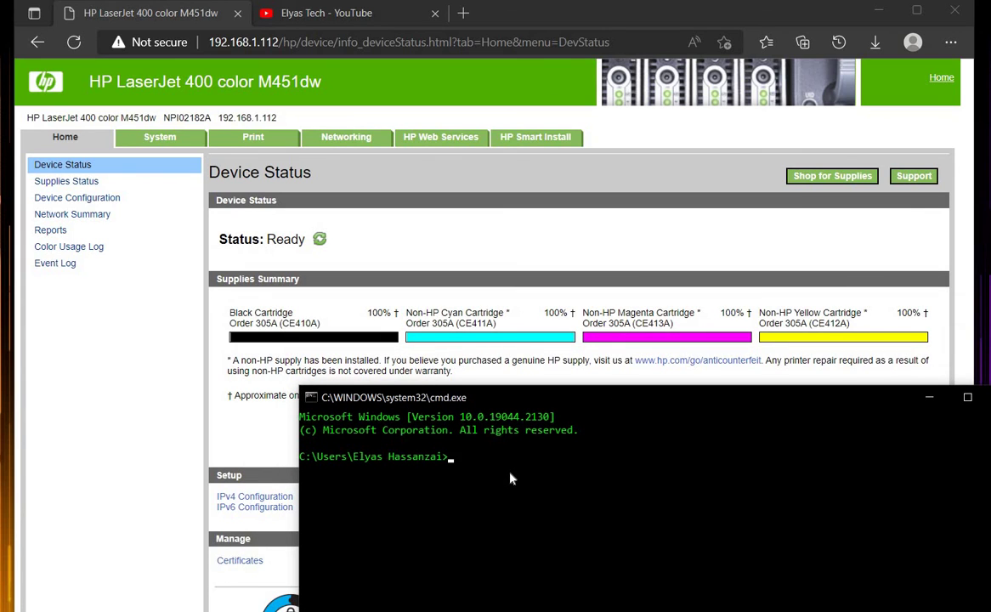
text(ping 192.168.1.112 -t)
key(Return)
- Drag the ping window up and to the left, out of the way
drag(727, 398, 689, 267)
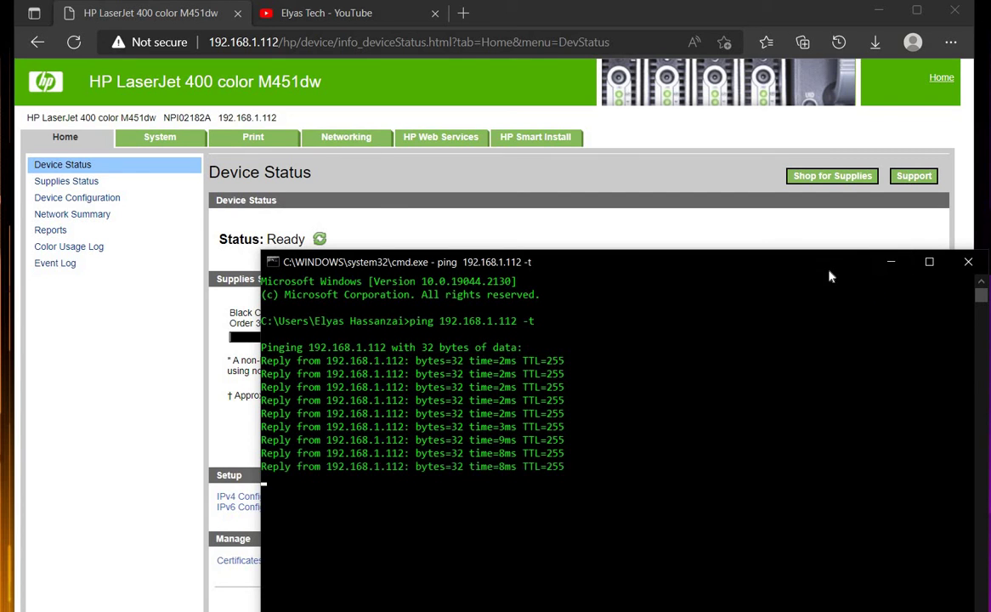
drag(828, 267, 843, 275)
drag(657, 270, 990, 298)
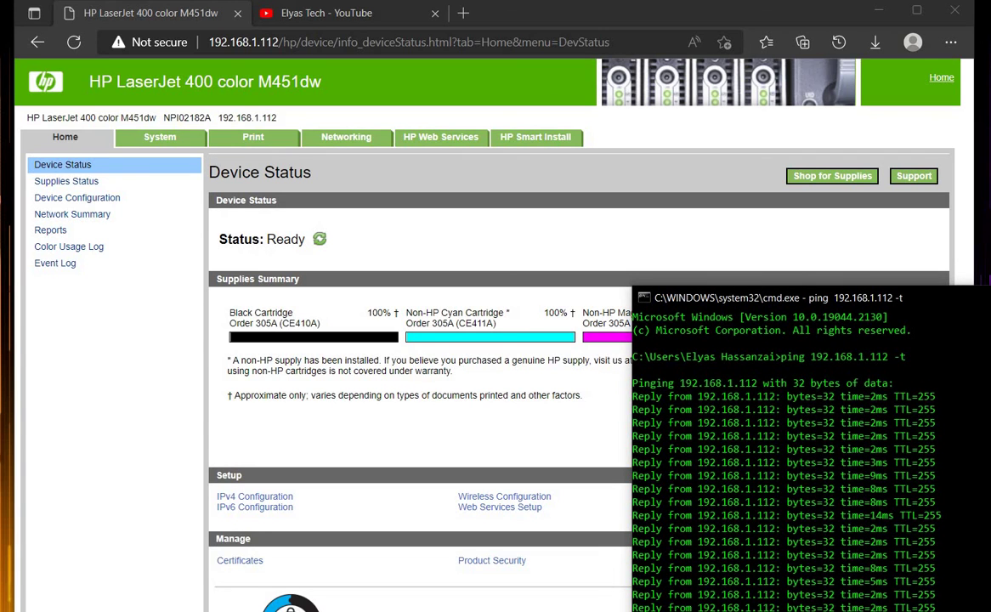
drag(989, 298, 974, 258)
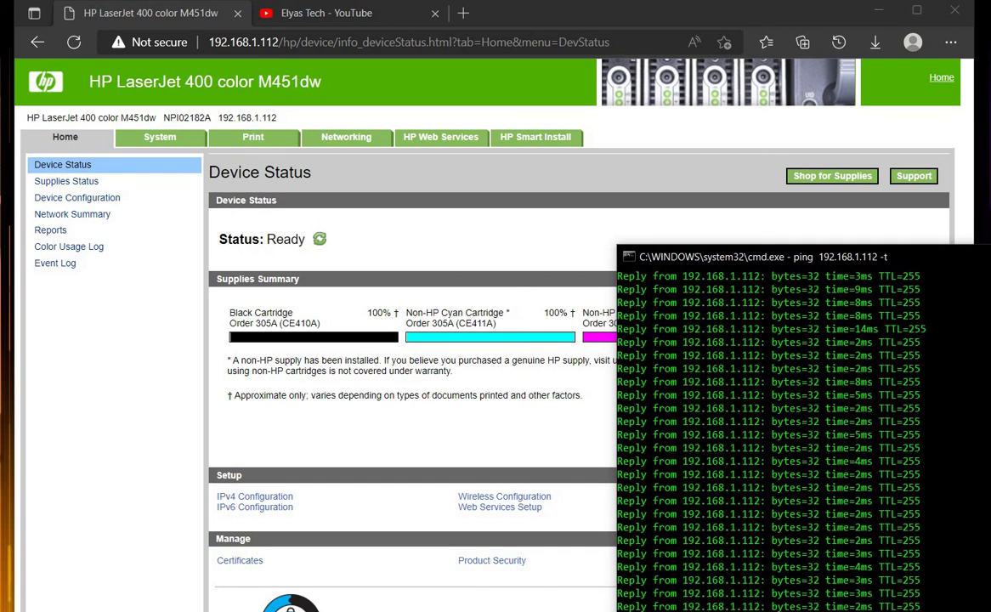
drag(985, 256, 856, 175)
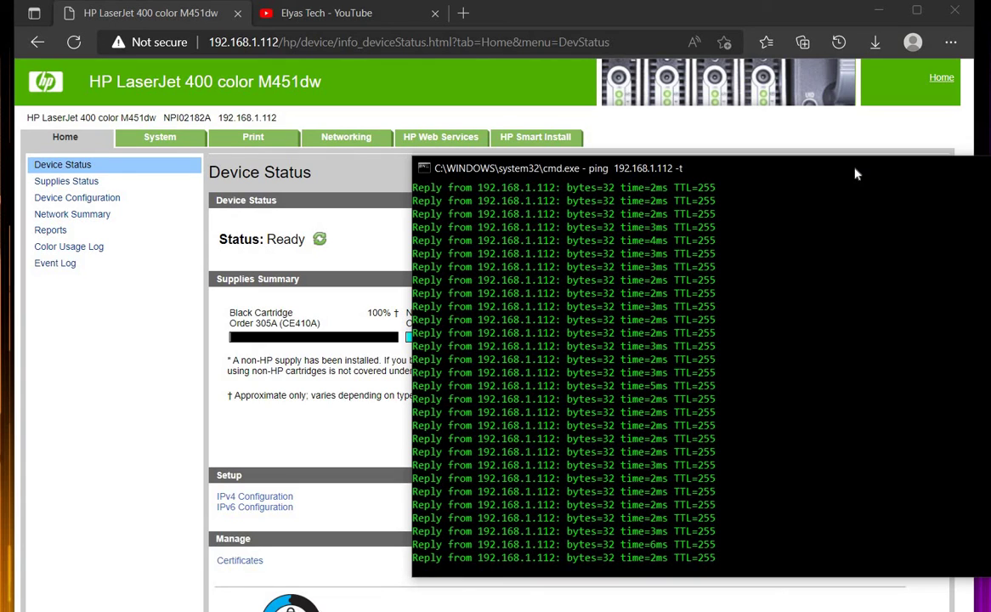
drag(850, 168, 775, 146)
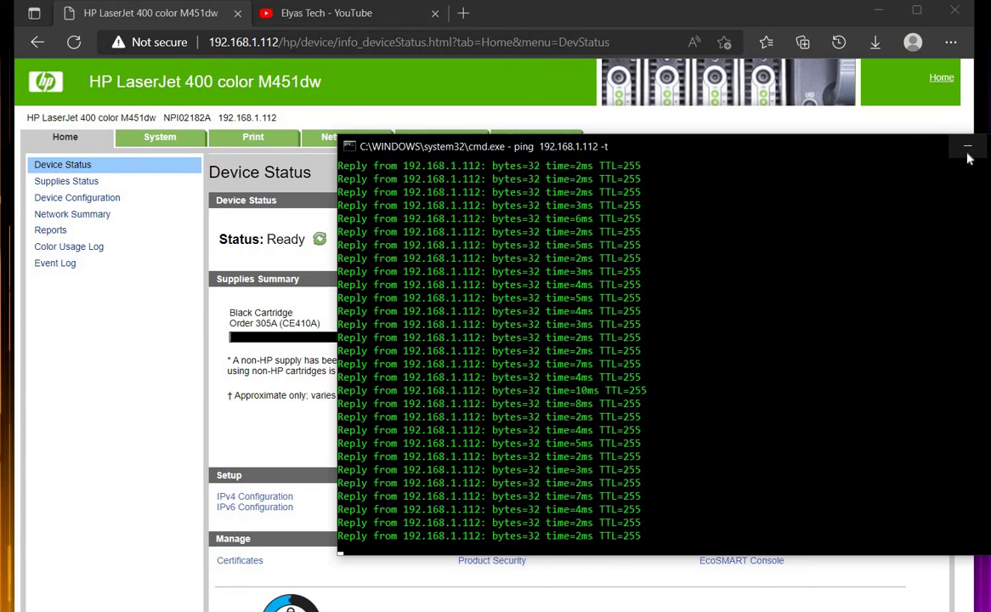
- Minimize cmd and go to Networking > Wireless Configuration in the printer page
click(966, 152)
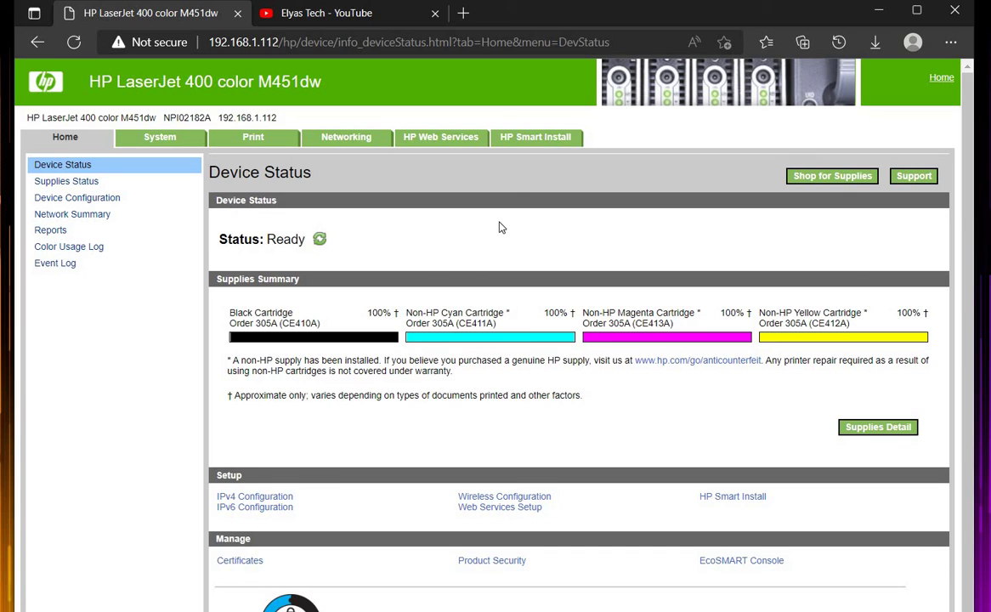
click(337, 138)
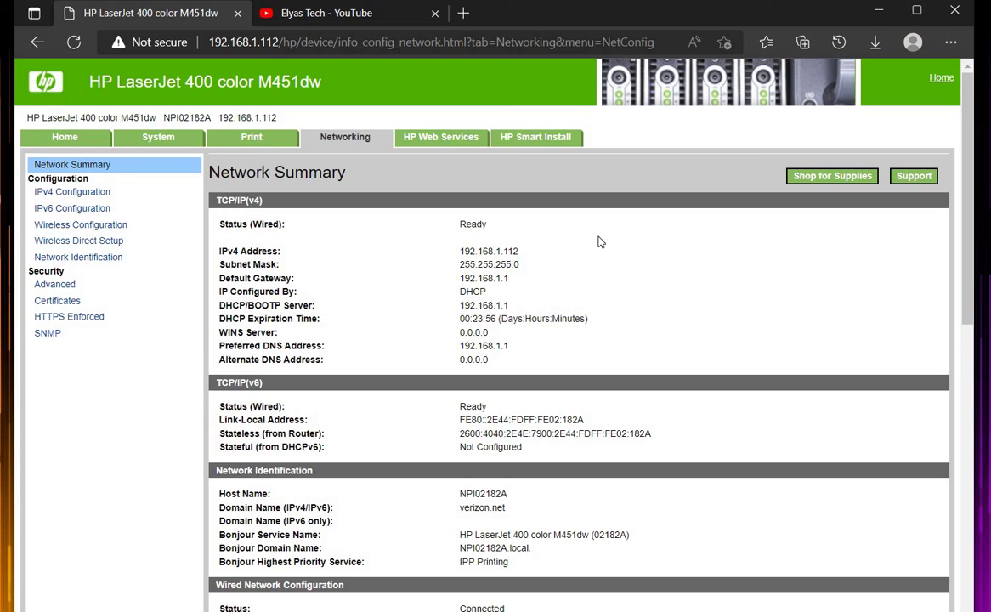
click(74, 226)
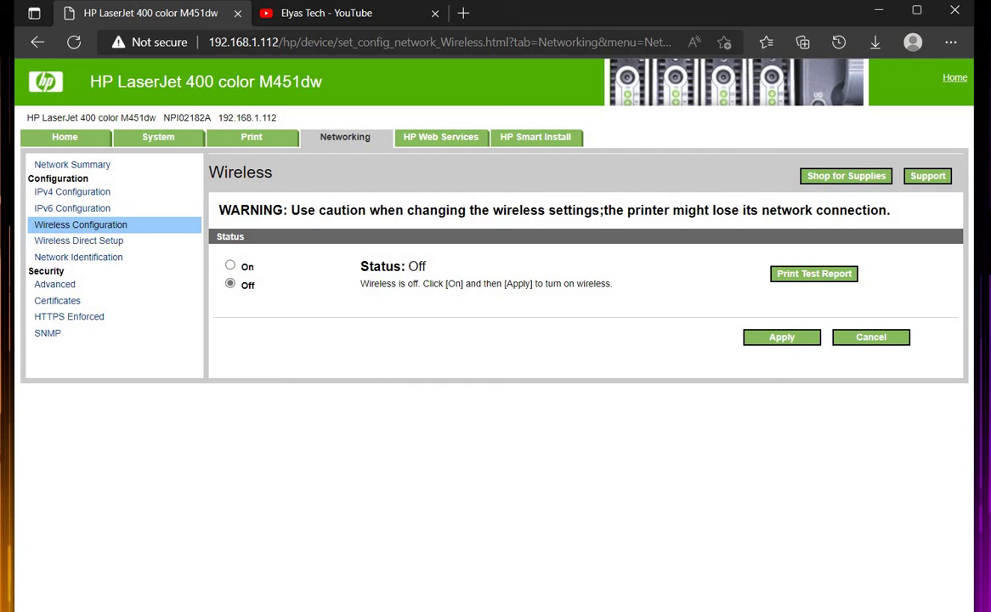
- Bring the ping window forward and nudge it down-right, then return to the wireless page
key(alt+Tab)
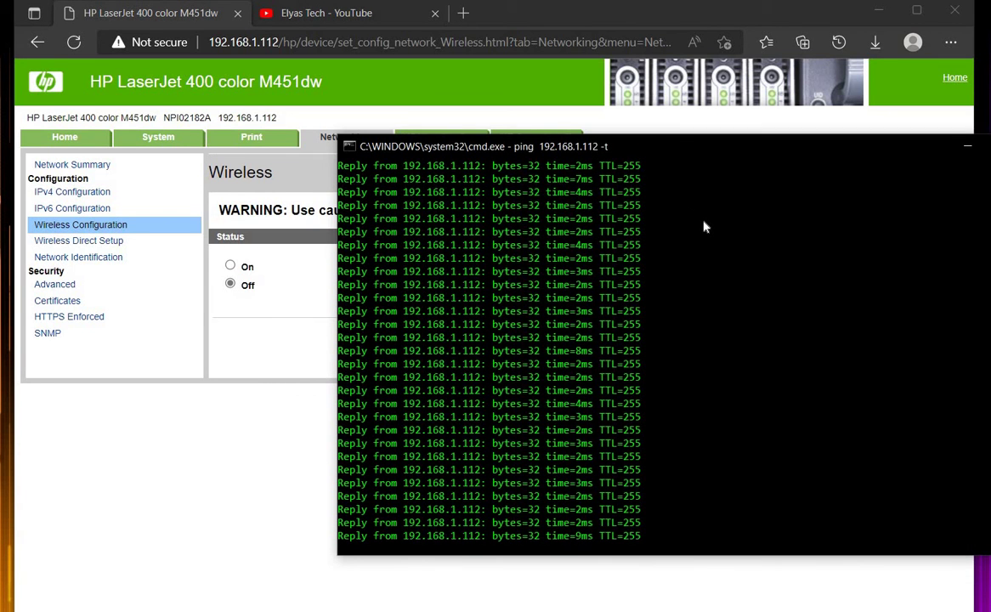
drag(595, 146, 665, 220)
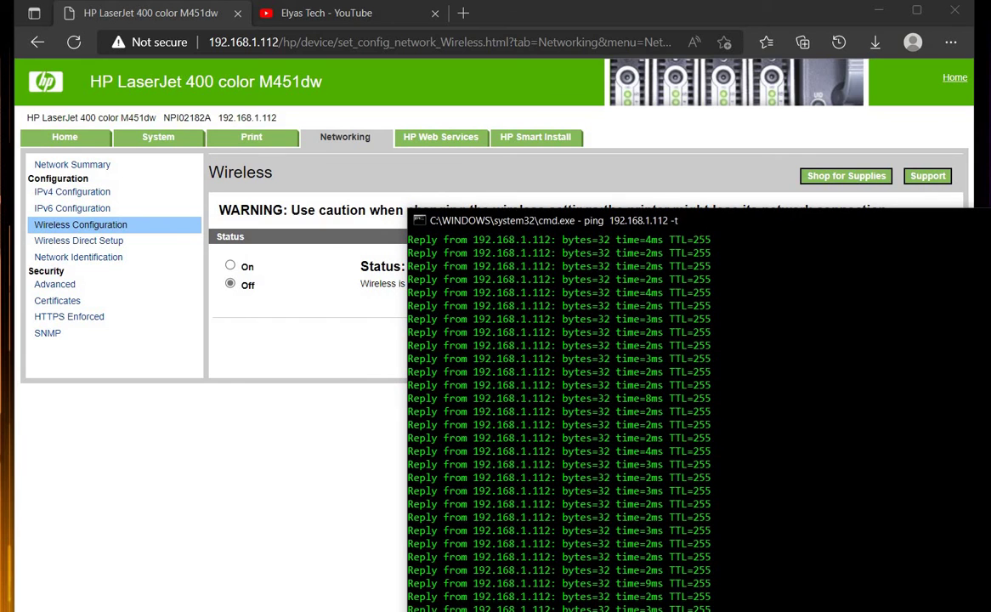
key(alt+Tab)
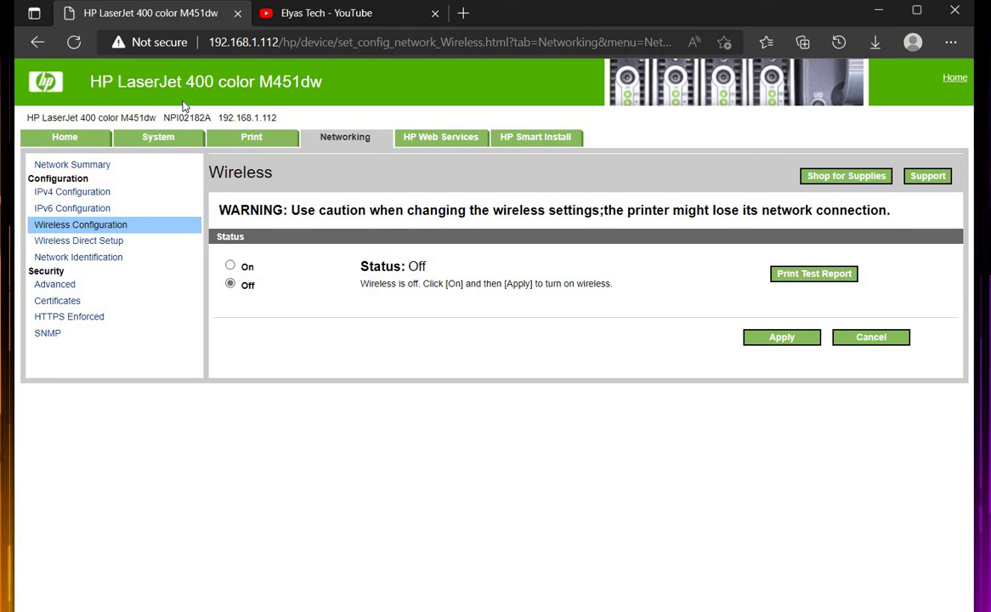
- Switch wireless to On, apply it, and confirm with Yes
click(230, 266)
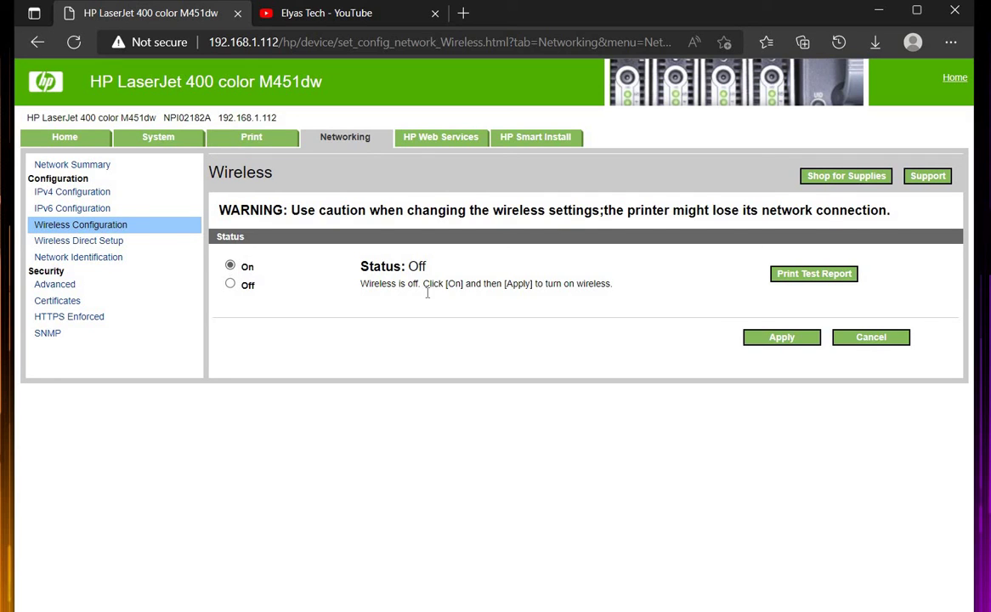
click(782, 338)
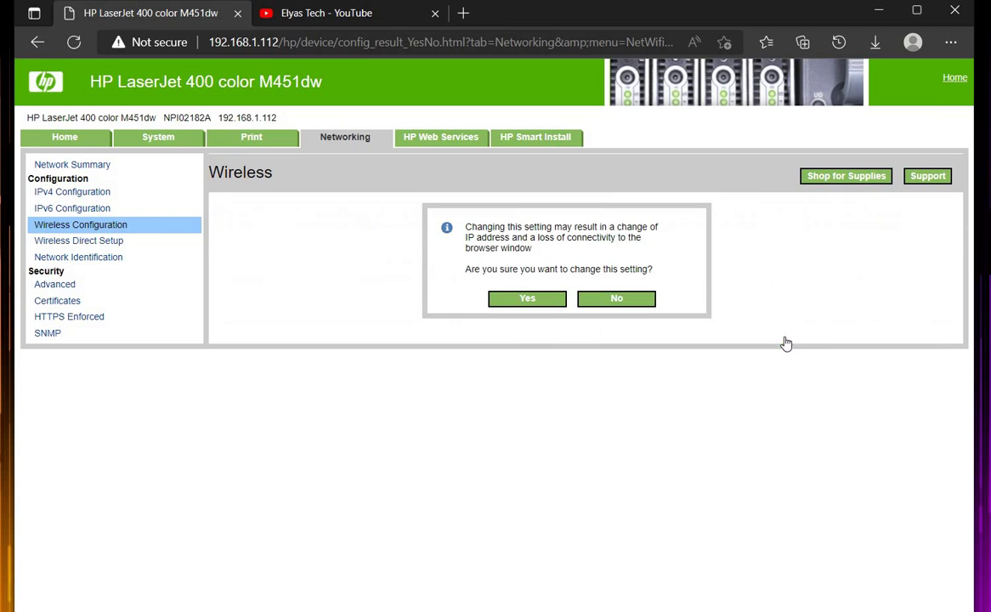
click(526, 298)
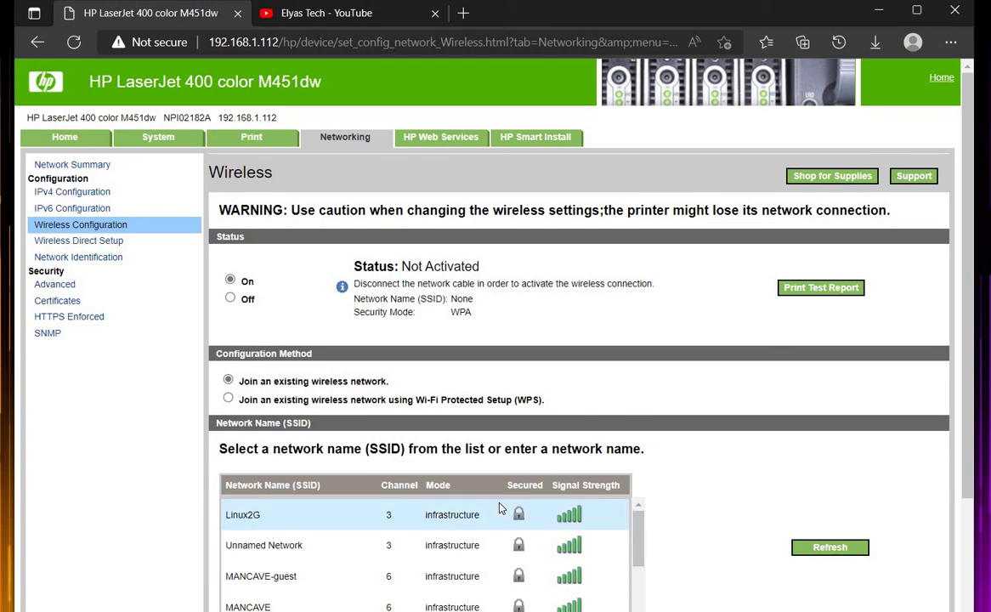
- Pick the Linux2G network from the list of nearby networks
scroll(500, 509, down, 1)
scroll(713, 487, down, 2)
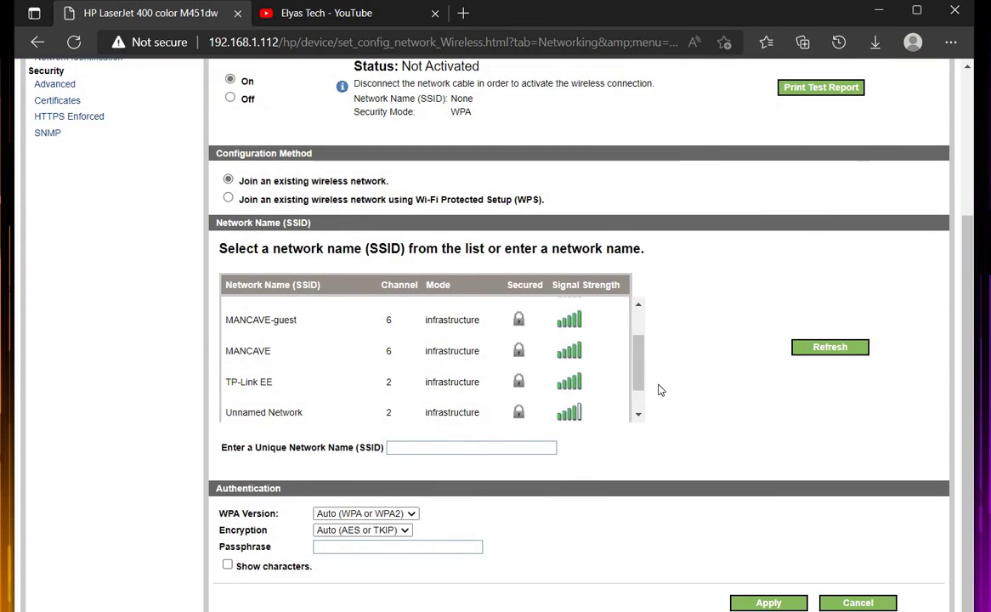
scroll(627, 328, up, 2)
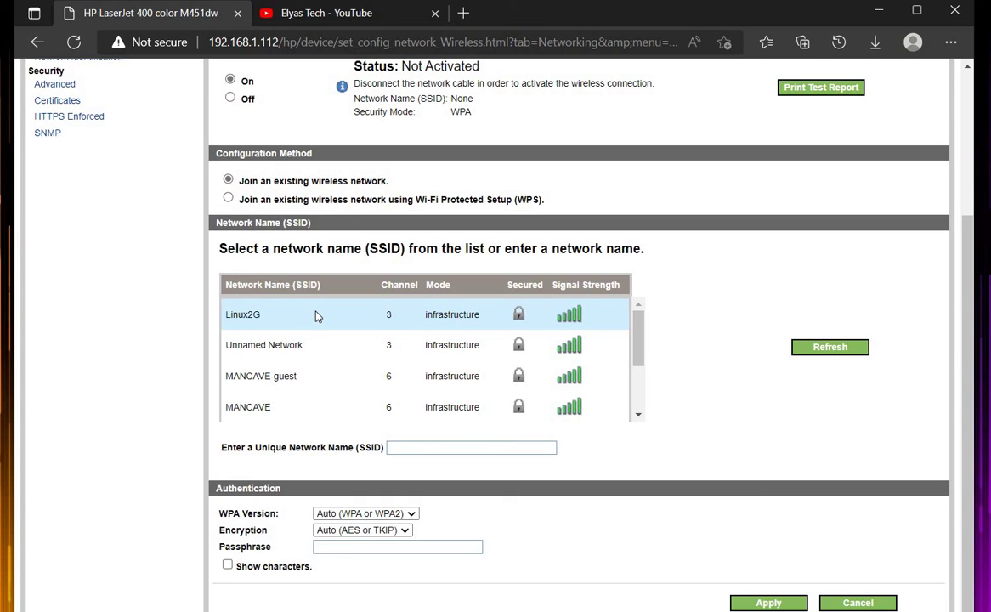
click(316, 316)
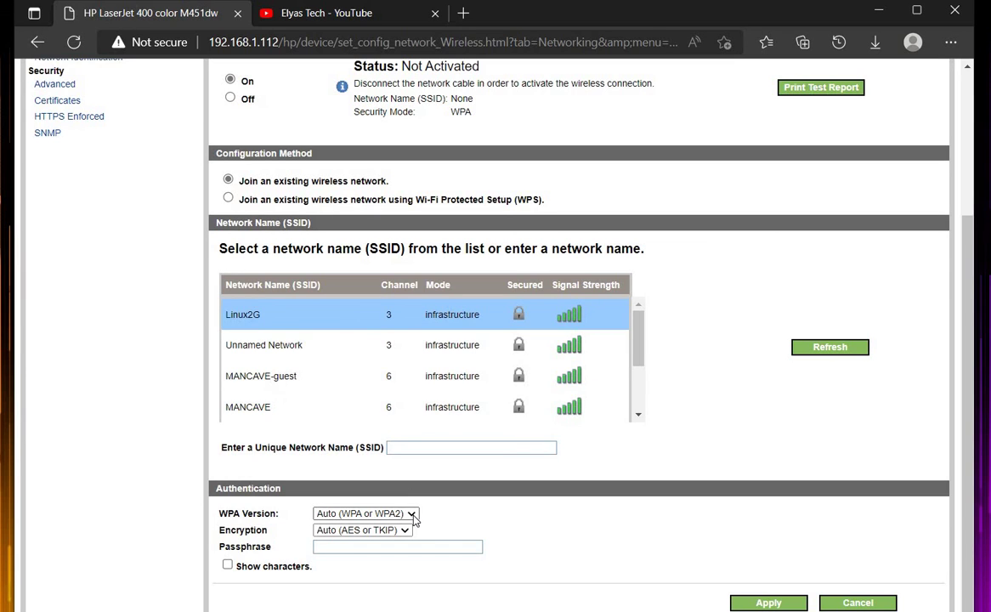
click(332, 350)
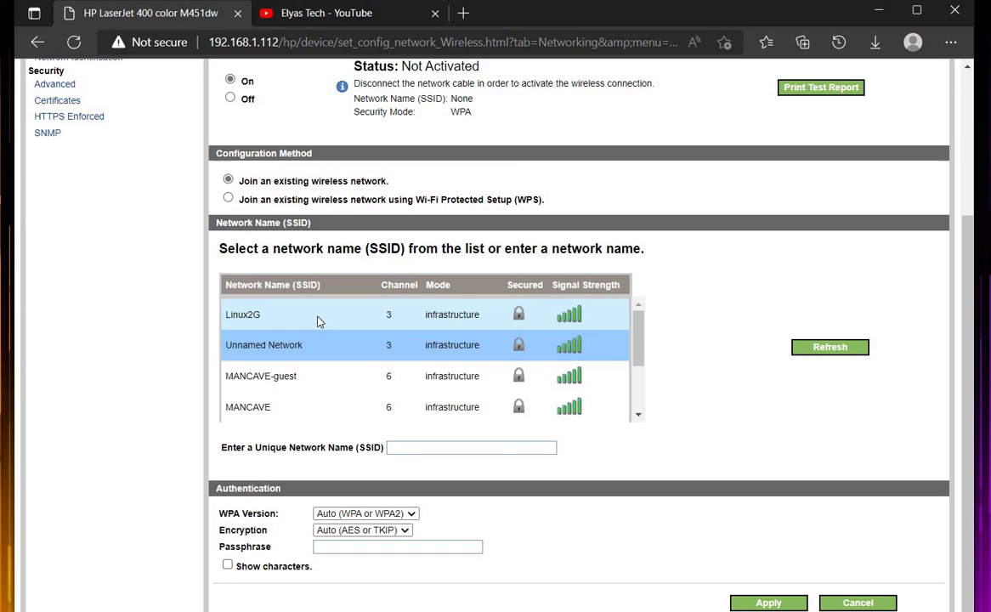
click(318, 321)
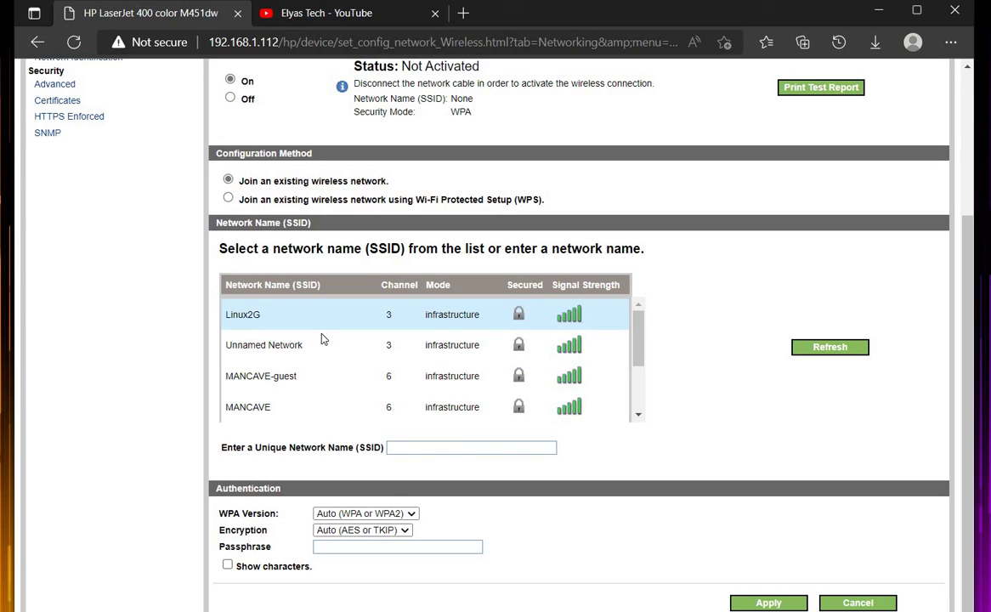
- Set WPA version WPA2, keep Auto (AES or TKIP) encryption, and enter the network passphrase
click(411, 515)
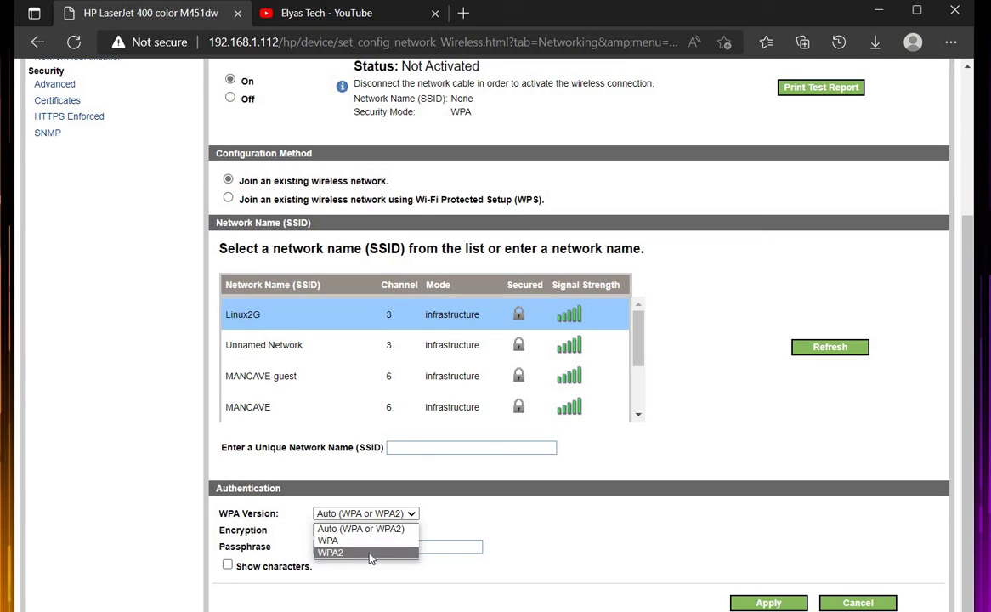
click(371, 555)
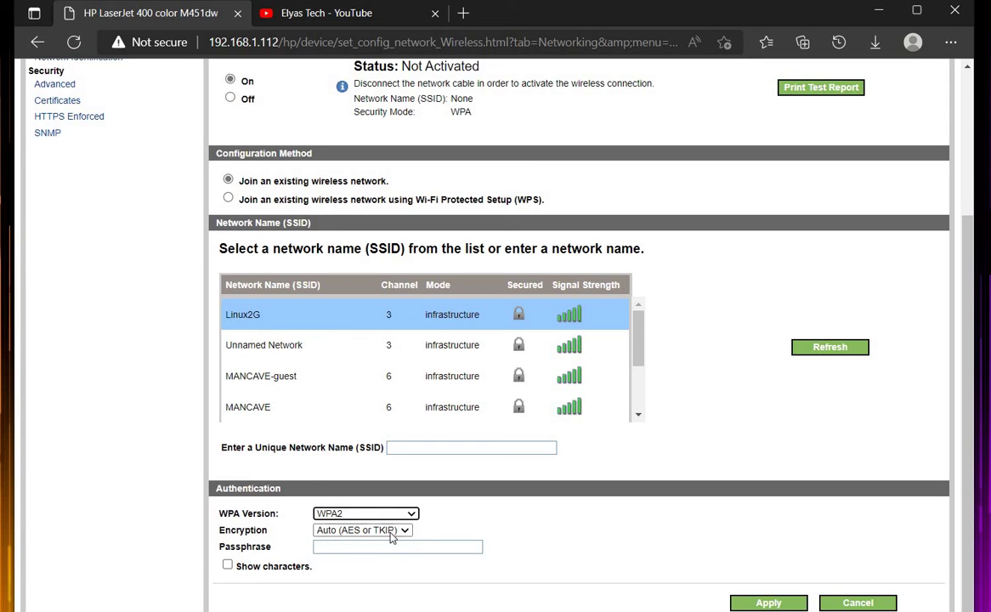
click(389, 530)
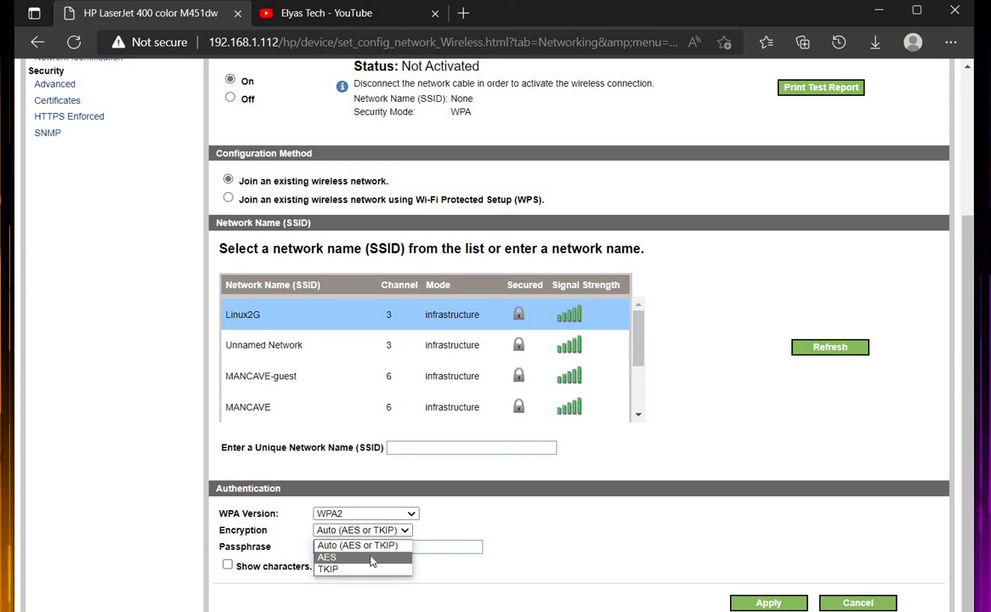
click(490, 530)
click(424, 546)
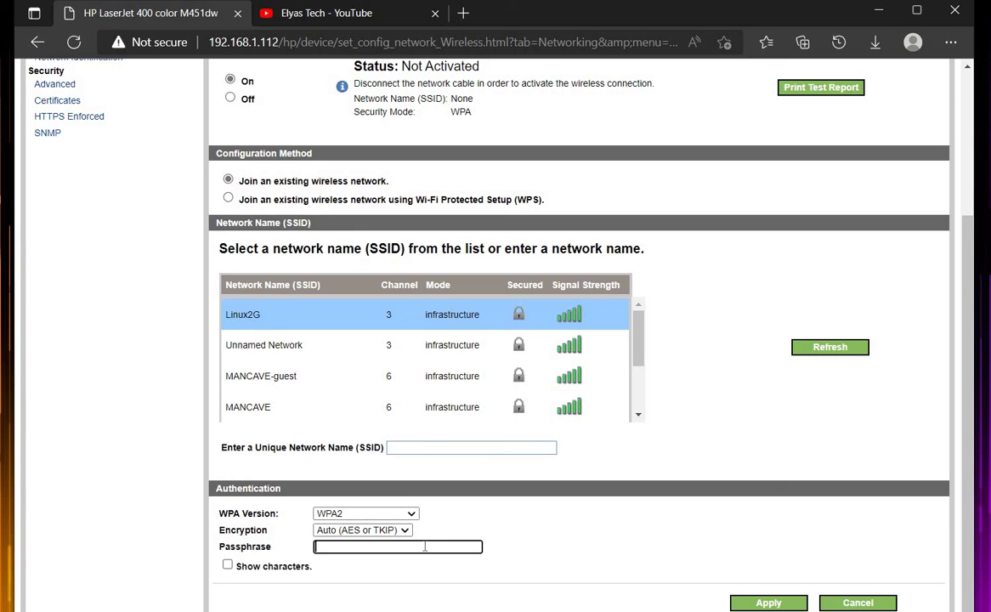
text(1)
text(••••••••••)
- Apply the Linux2G wireless settings and check Status, SSID and WPA security mode
click(768, 602)
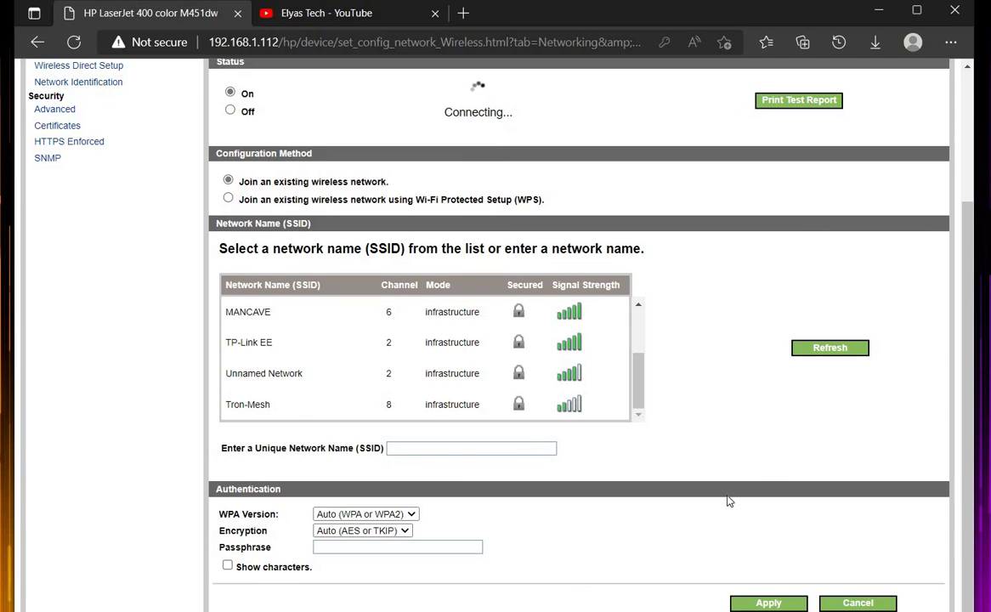
scroll(727, 500, up, 3)
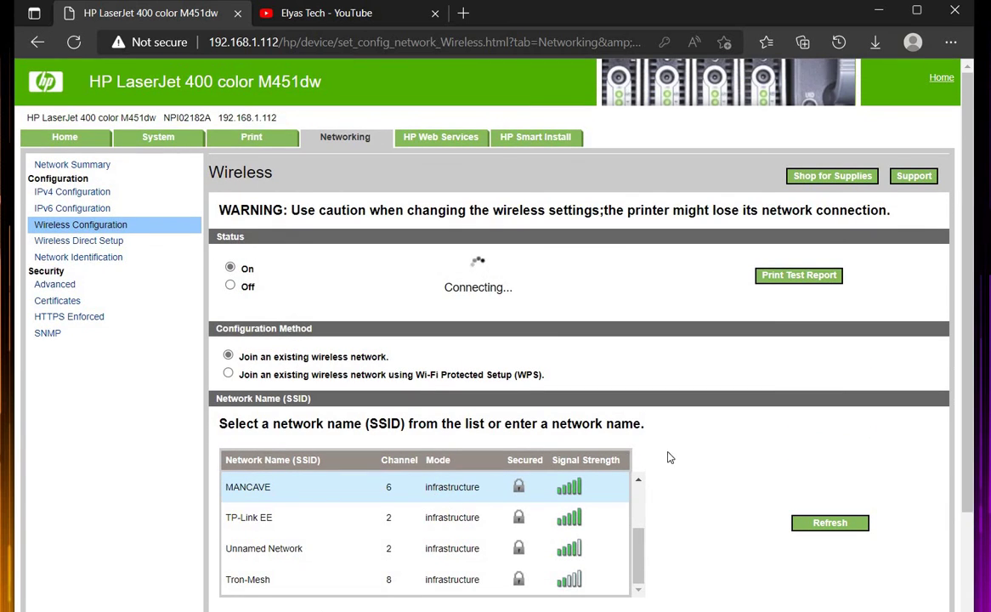
scroll(436, 510, down, 2)
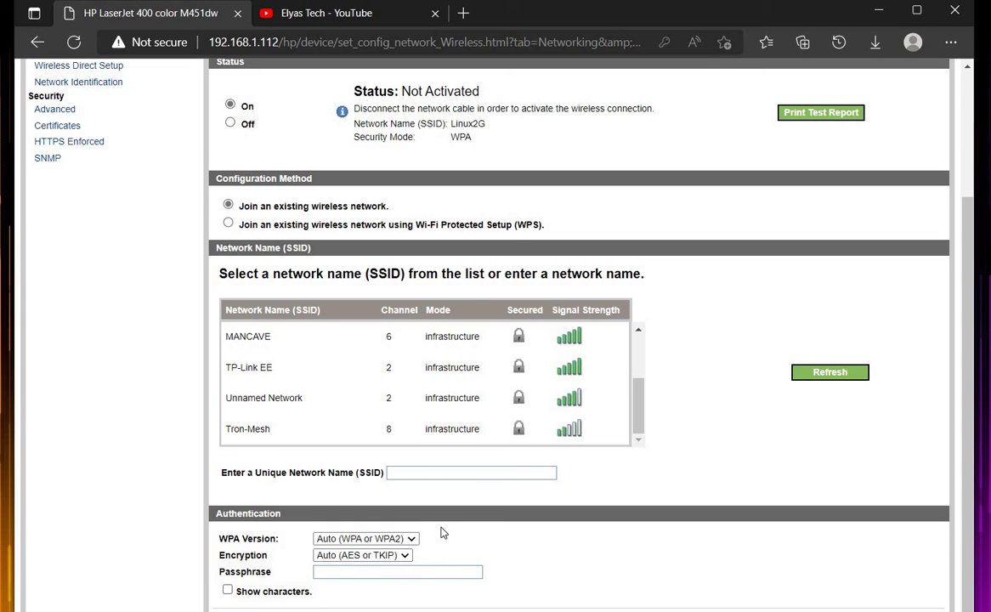
scroll(436, 514, up, 1)
scroll(437, 515, up, 3)
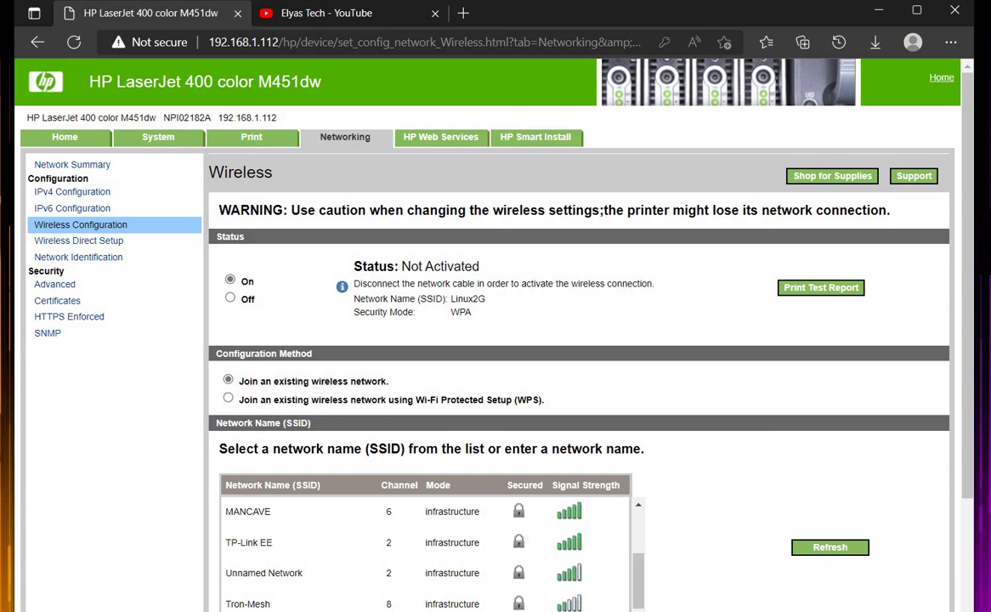
- Bring the ping window forward, move it aside, and review the 192.168.1.112 replies
key(alt+Tab)
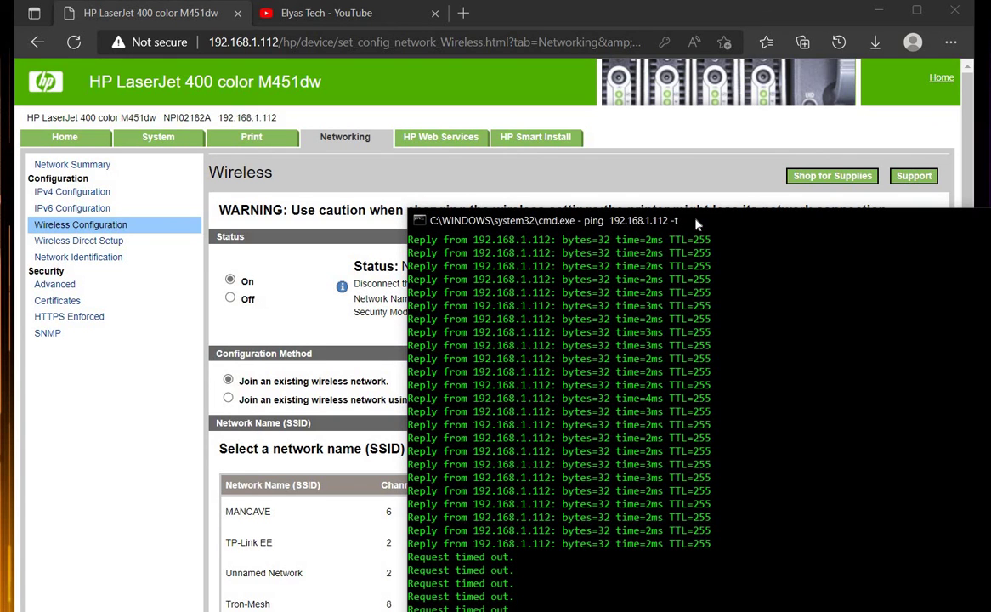
drag(697, 223, 831, 140)
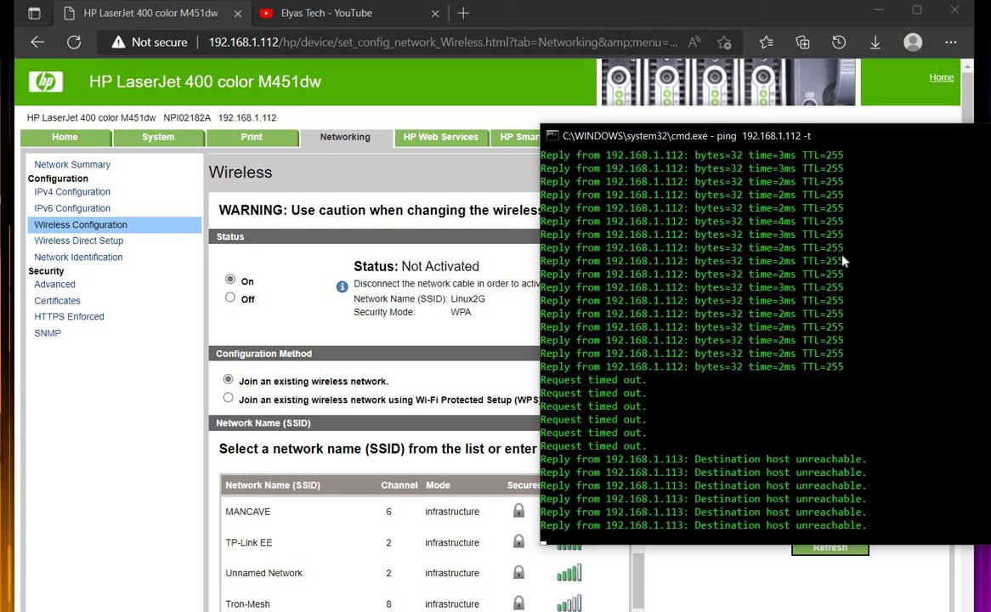
click(769, 342)
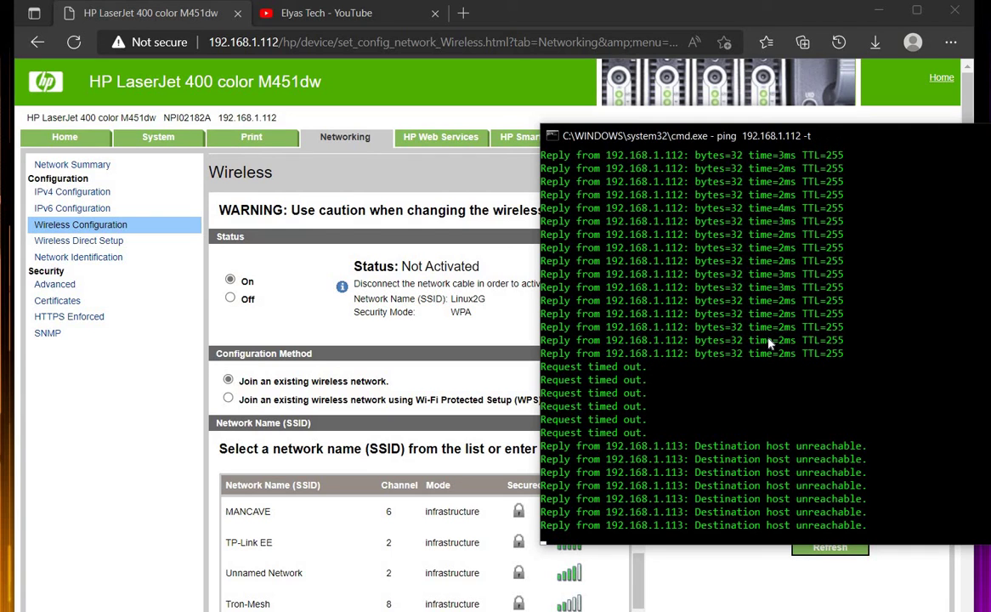
right_click(768, 340)
click(759, 420)
- Stop the old ping and start 'ping 192.168.1.133 -t' instead
key(ctrl+c)
key(ctrl+c)
key(Up)
key(Left)
key(Left)
key(Left)
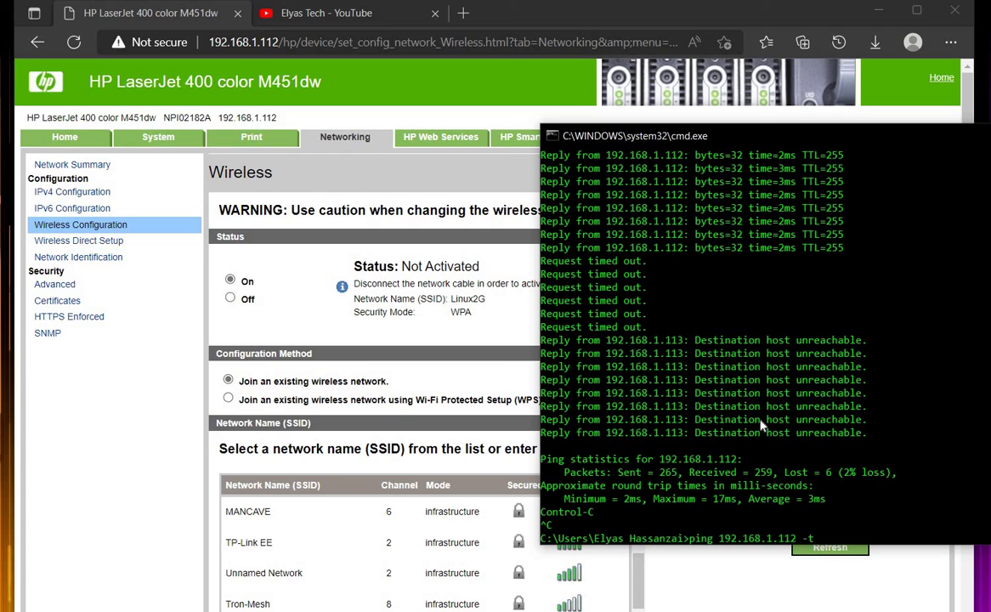
key(BackSpace)
key(BackSpace)
text(33)
key(Return)
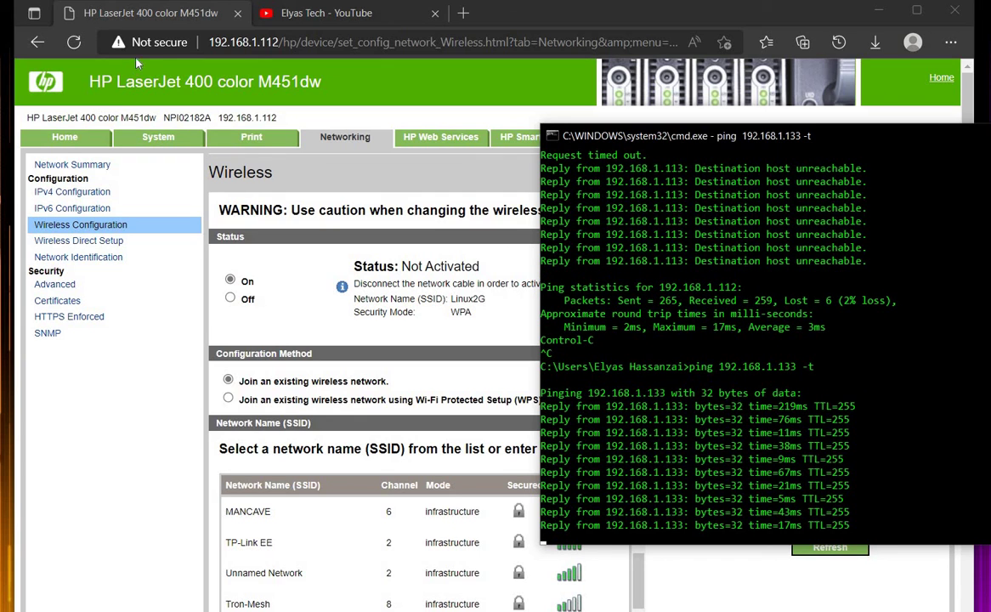
- Load 192.168.1.133 in Edge and check the Network Summary's DHCP-assigned address
click(279, 46)
text(192)
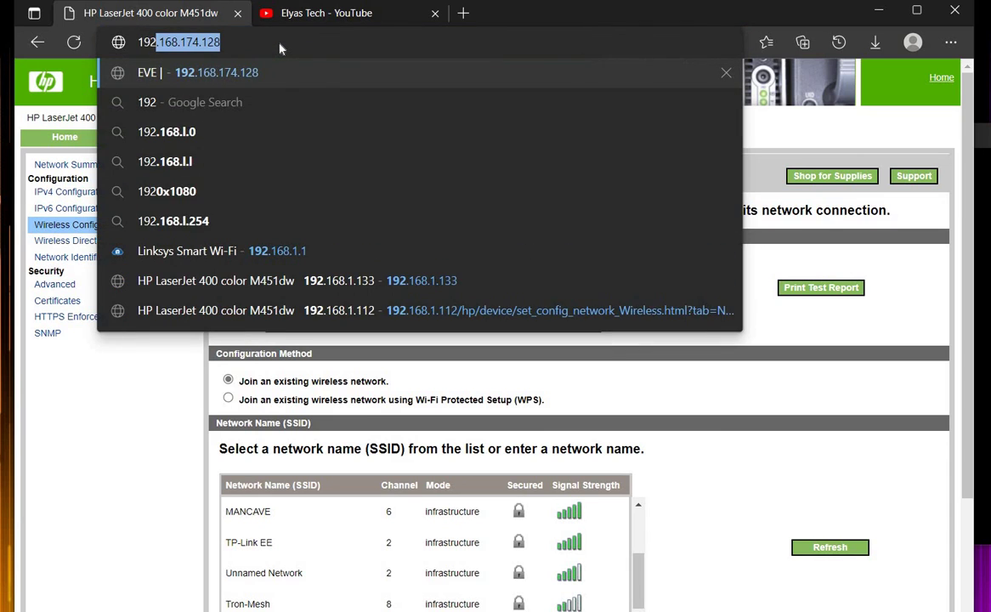
text(.168.1.133)
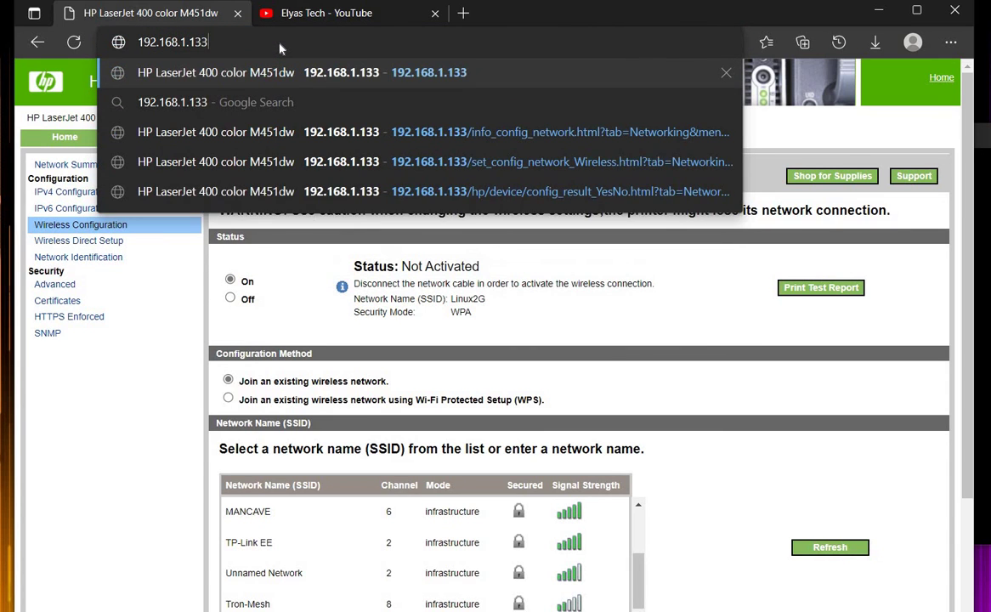
key(Return)
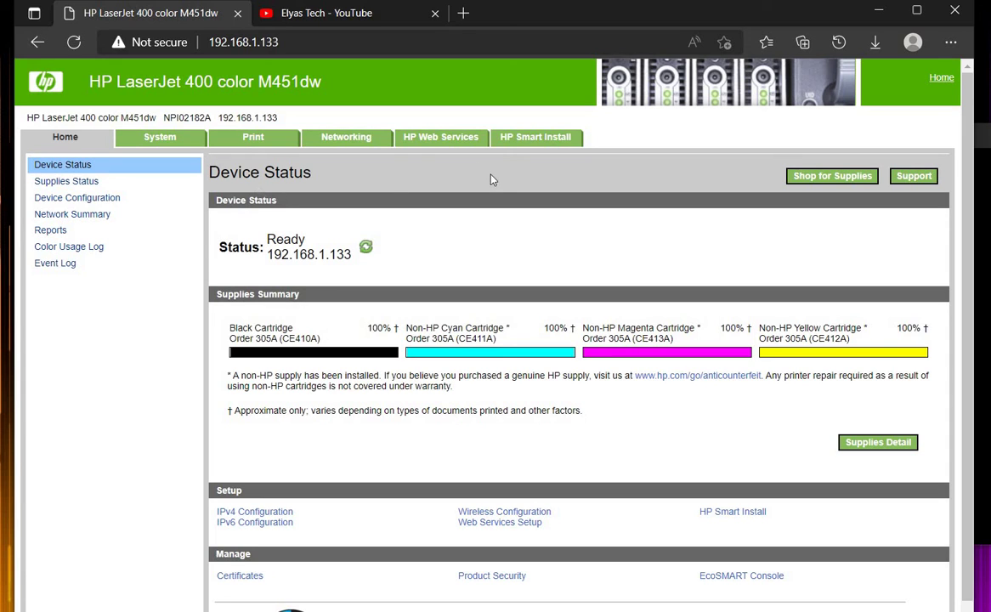
click(347, 139)
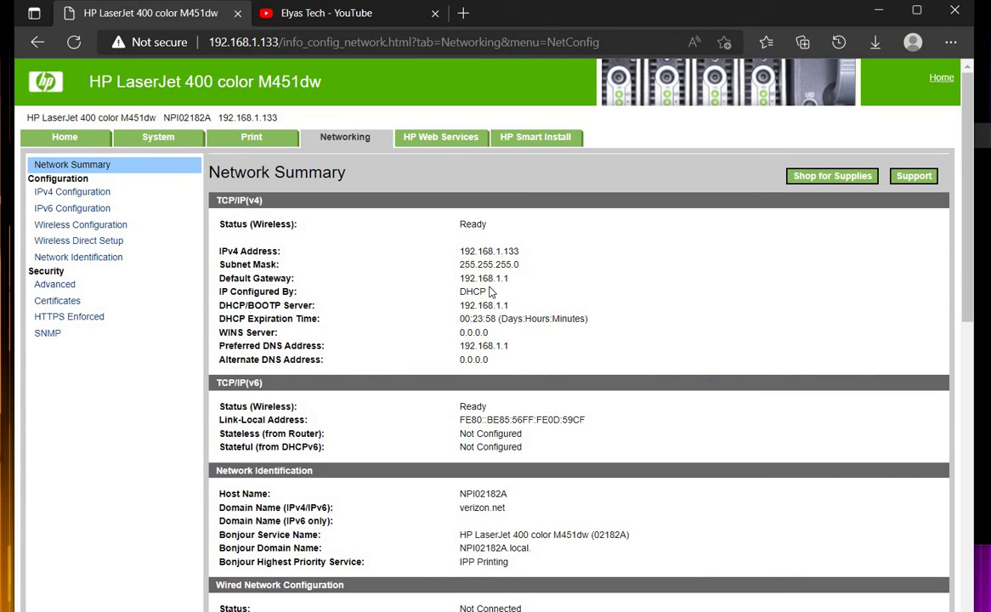
double_click(472, 291)
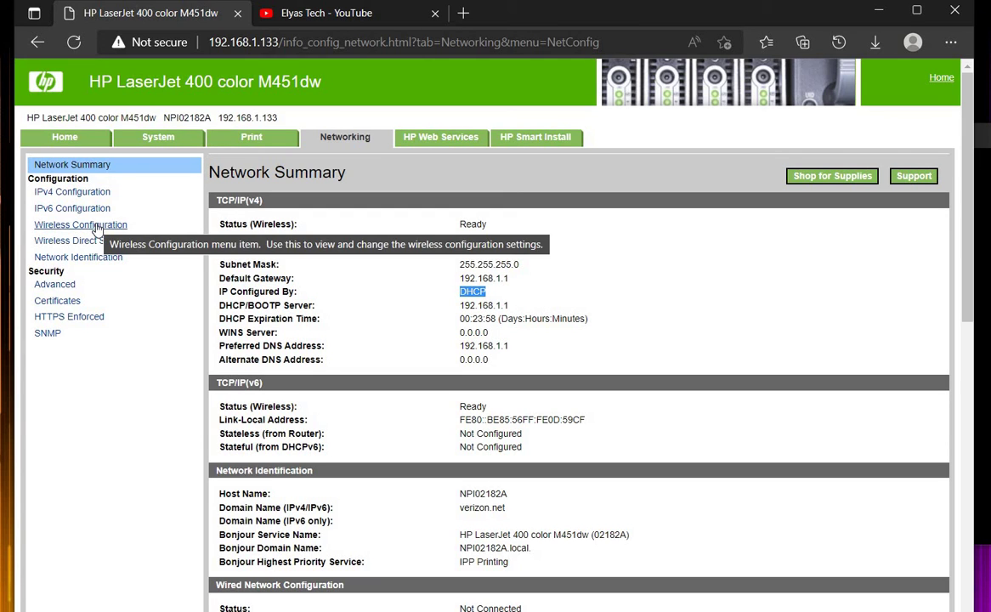
- Open Wireless Configuration showing Connected to Linux2G, then print a wireless test report
click(95, 226)
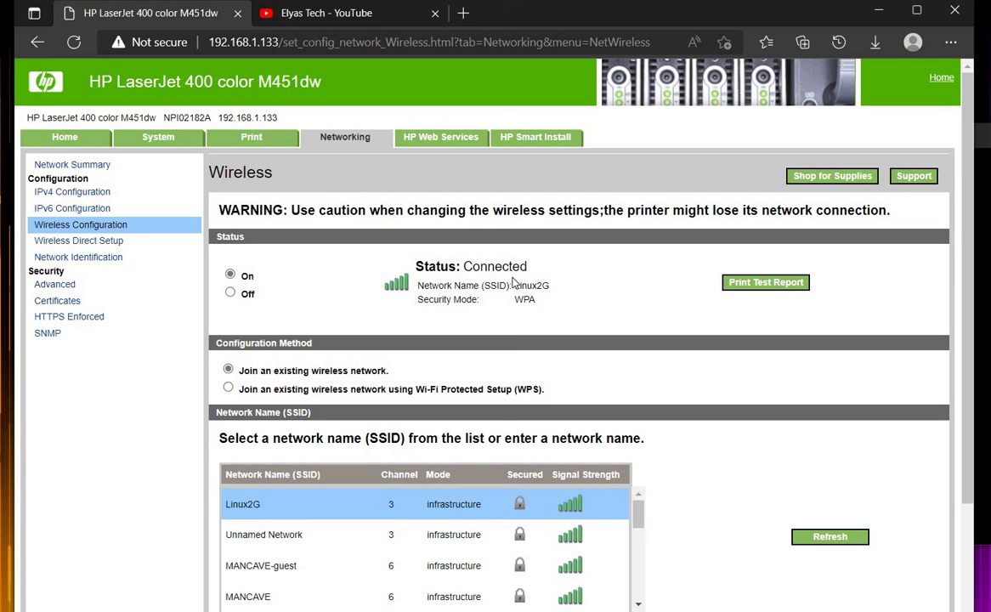
click(769, 283)
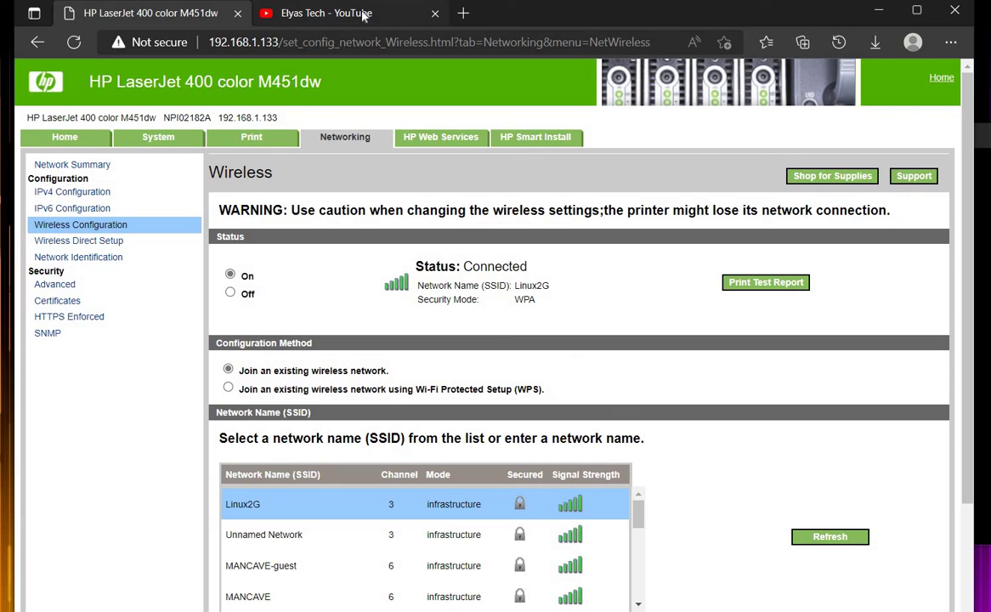
mouse_move(362, 15)
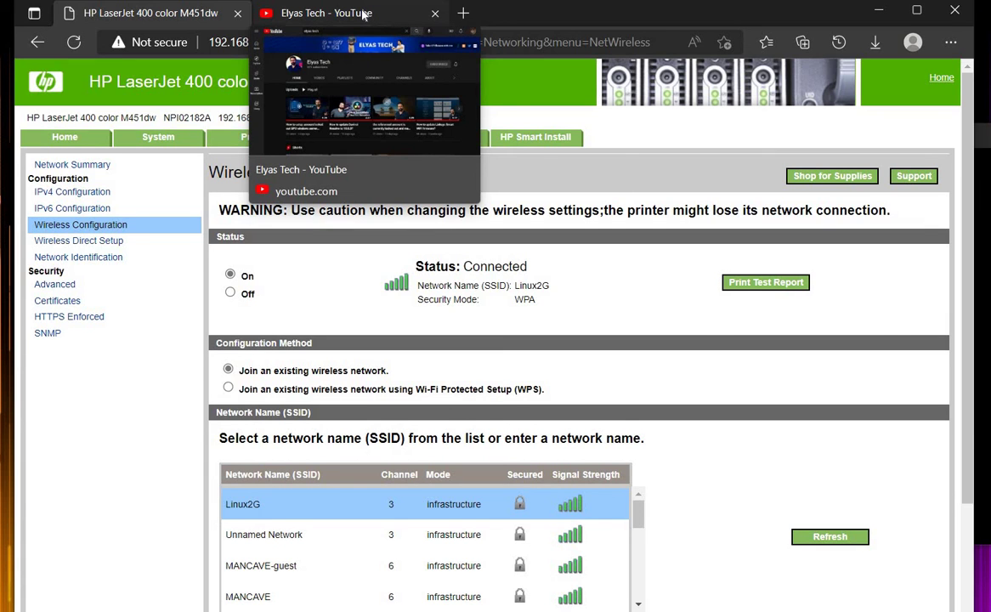
click(363, 15)
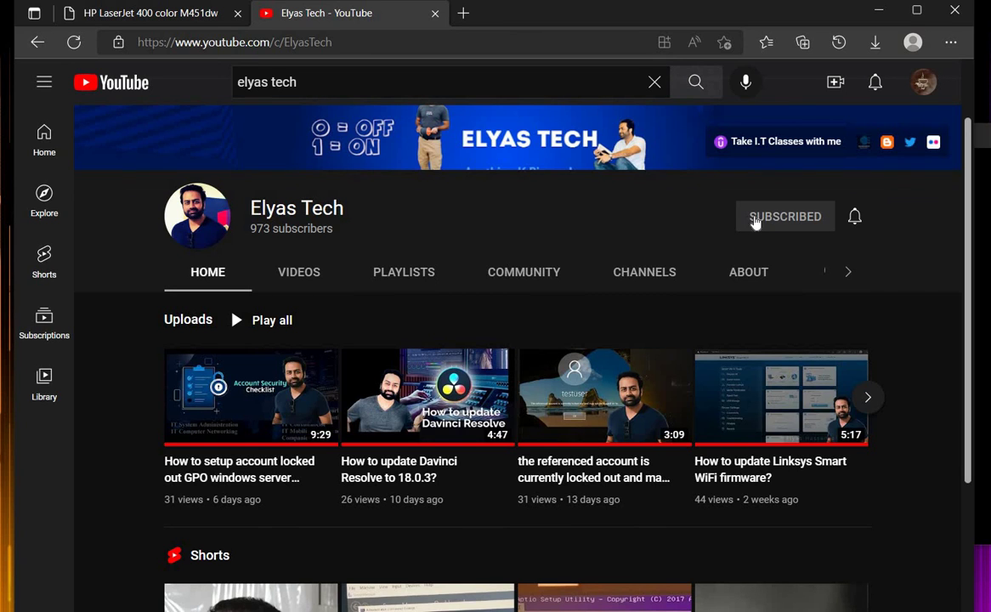
scroll(680, 263, up, 2)
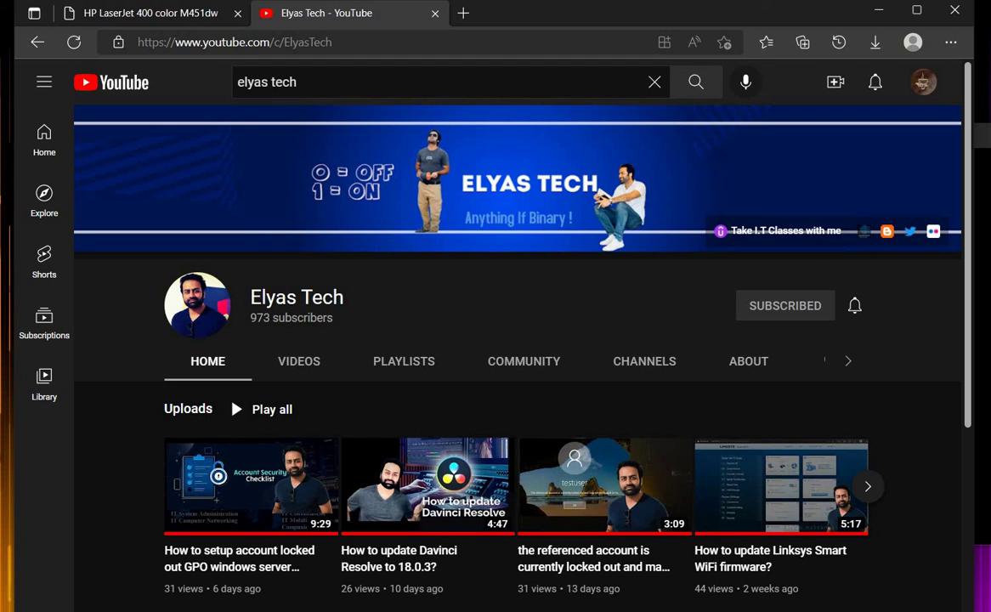
click(172, 15)
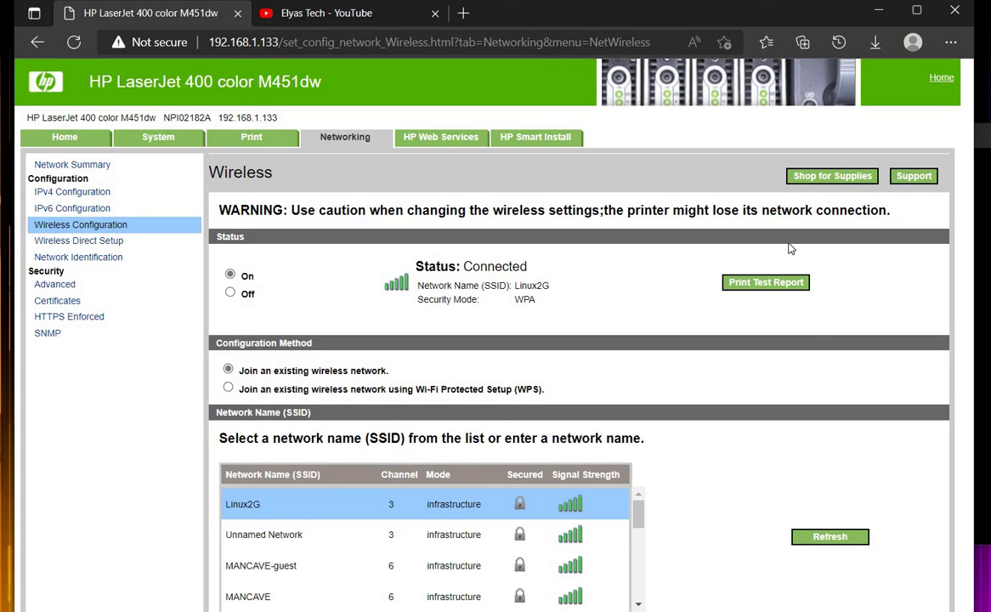
- Scroll through the wireless page, then close the HP LaserJet tab
scroll(733, 517, down, 2)
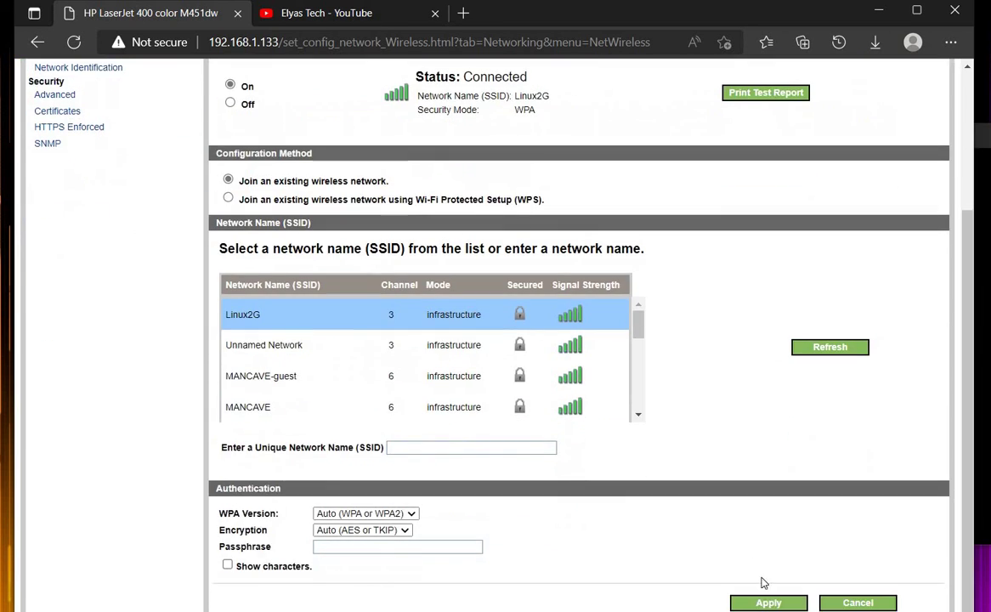
scroll(744, 532, up, 2)
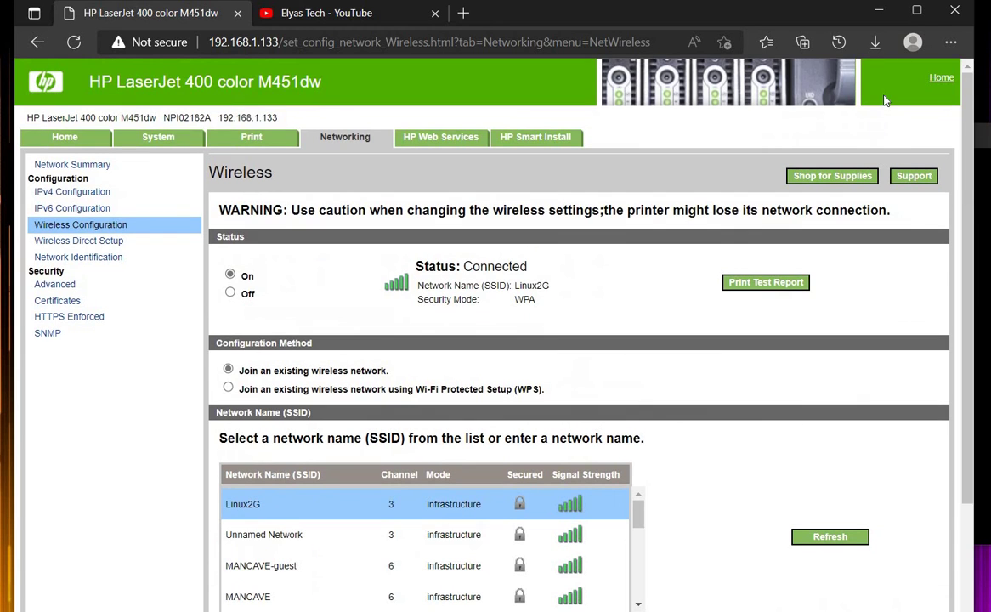
click(239, 13)
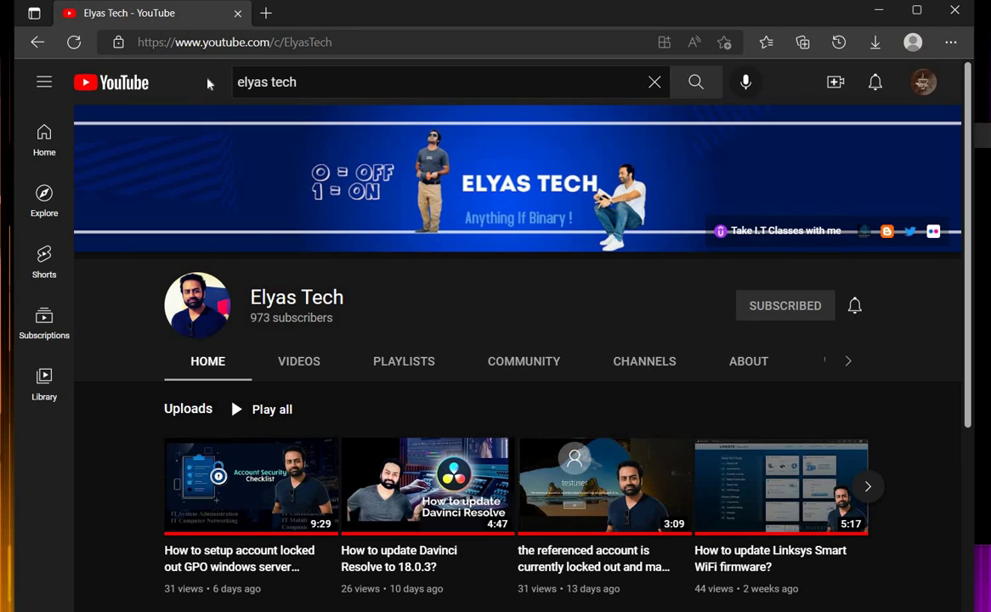